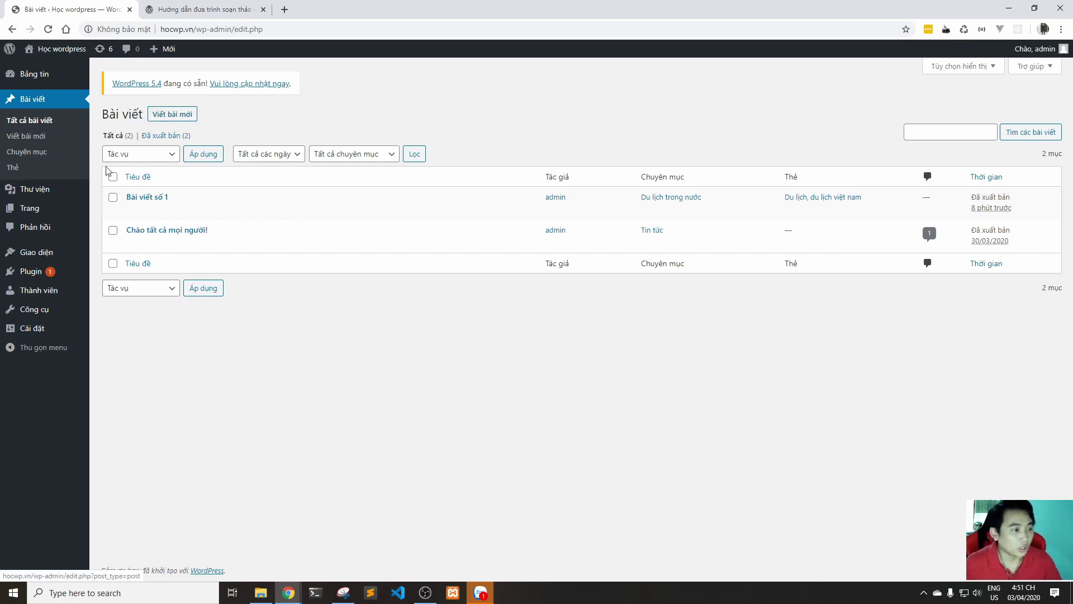
# - Open the list of all pages (Trang) in the admin area
pyautogui.click(58, 208)
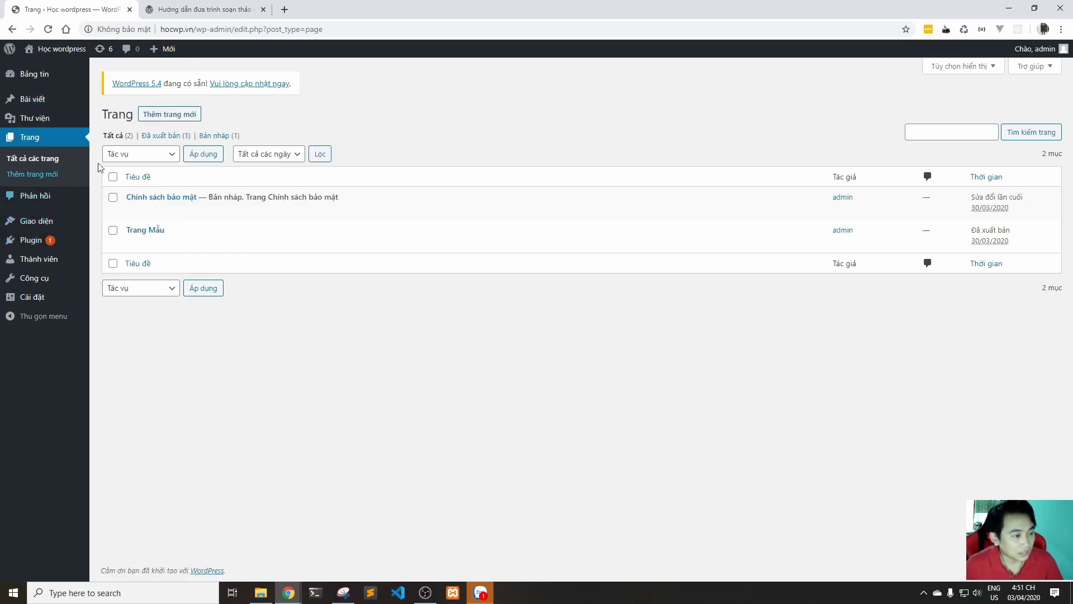
pyautogui.moveTo(140, 211)
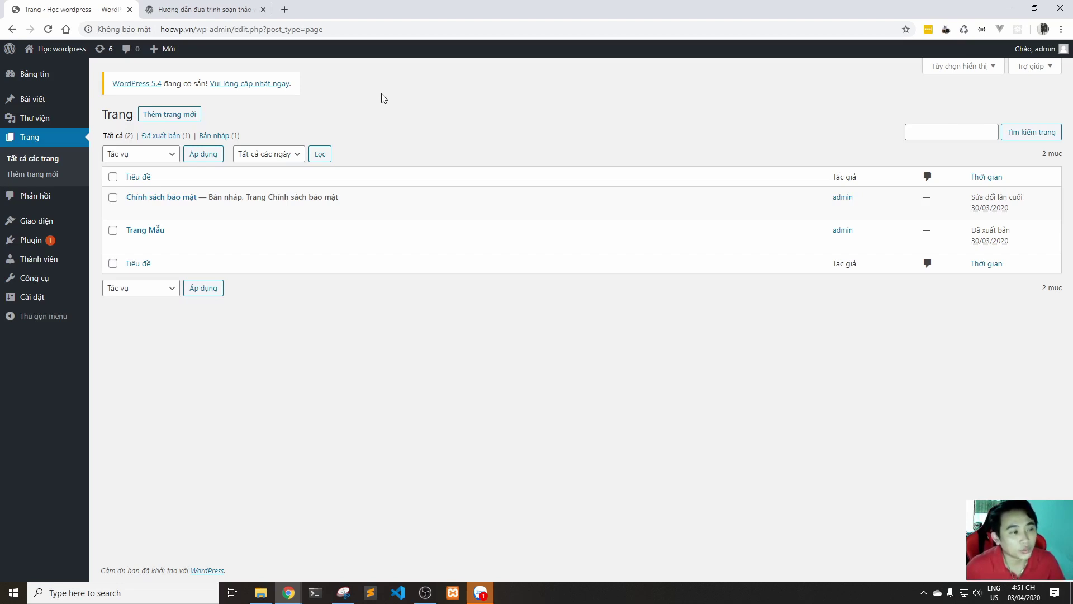
# - Switch to the hocwordpress.vn site and look through its Giới thiệu page as an example
pyautogui.click(240, 10)
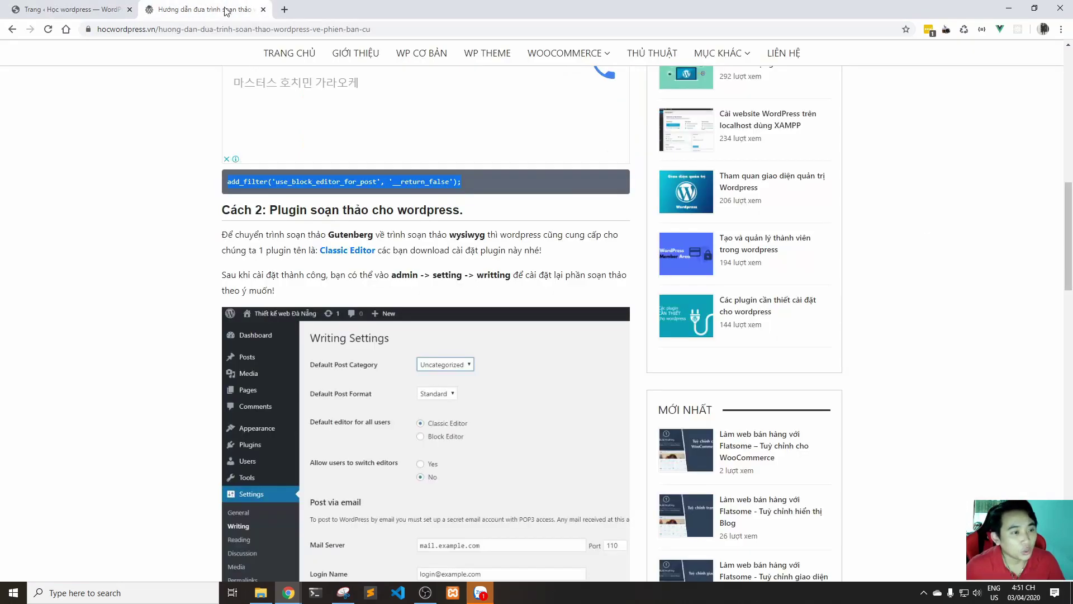
pyautogui.scroll(8, 579, 249)
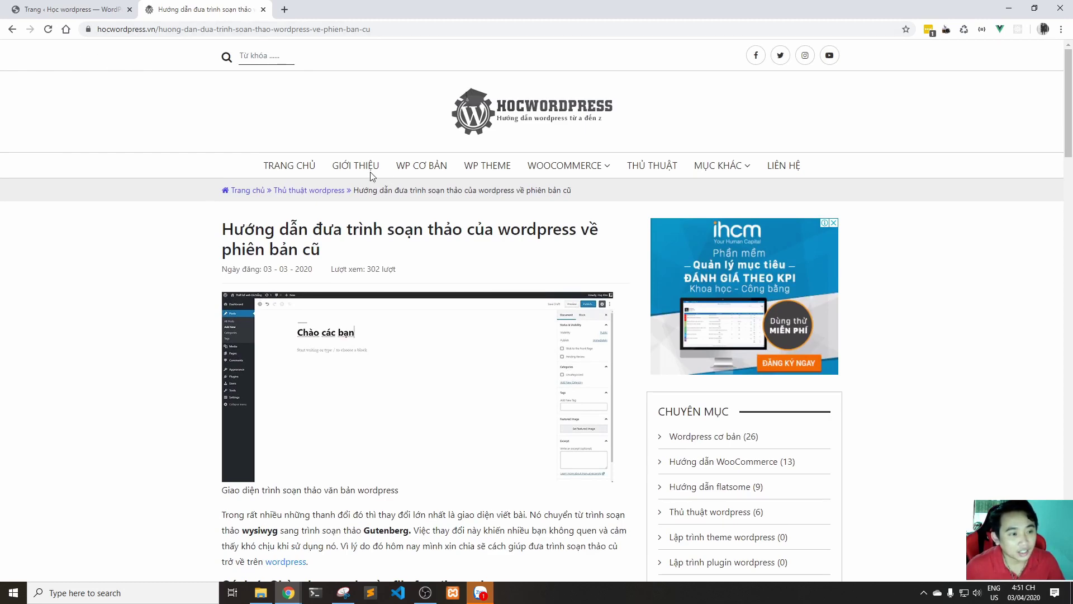
pyautogui.click(355, 168)
pyautogui.scroll(-9, 432, 233)
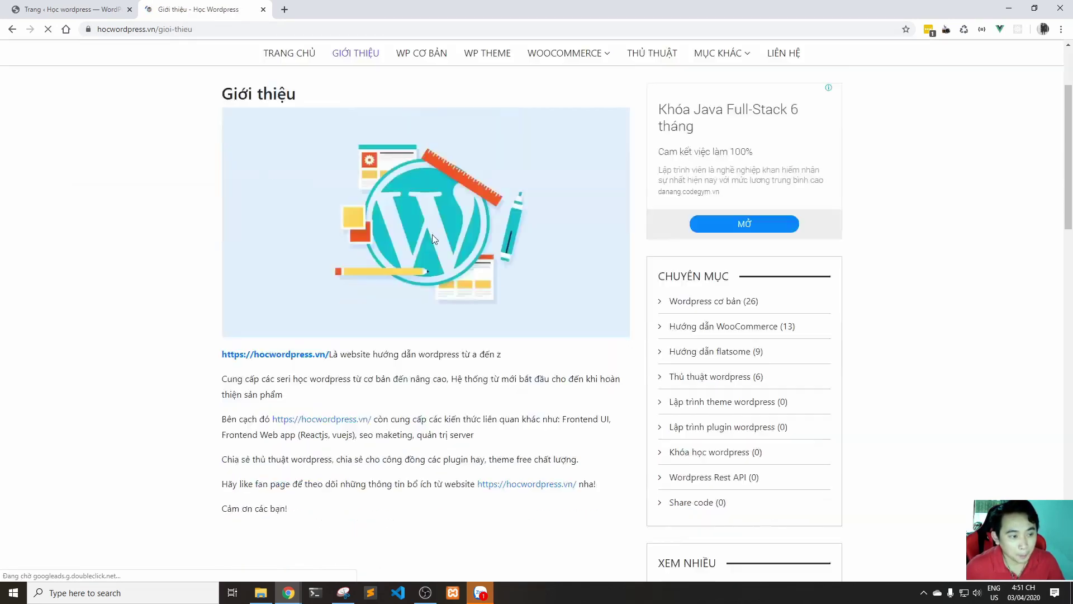
pyautogui.scroll(7, 485, 201)
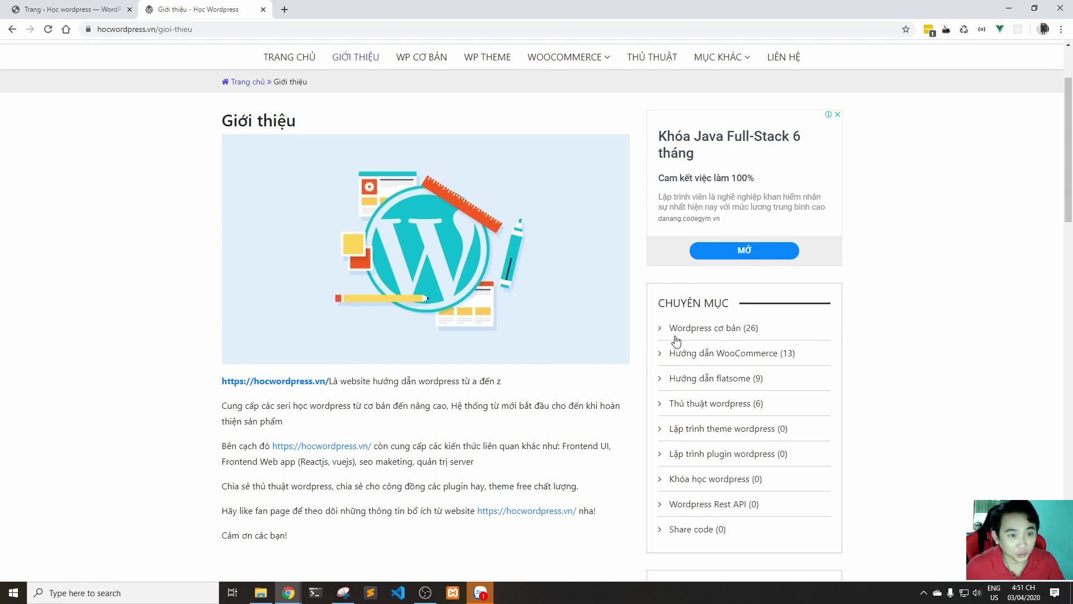
pyautogui.scroll(2, 678, 336)
# - Open the Liên hệ page of hocwordpress.vn and look over its map, contact information and form
pyautogui.click(780, 166)
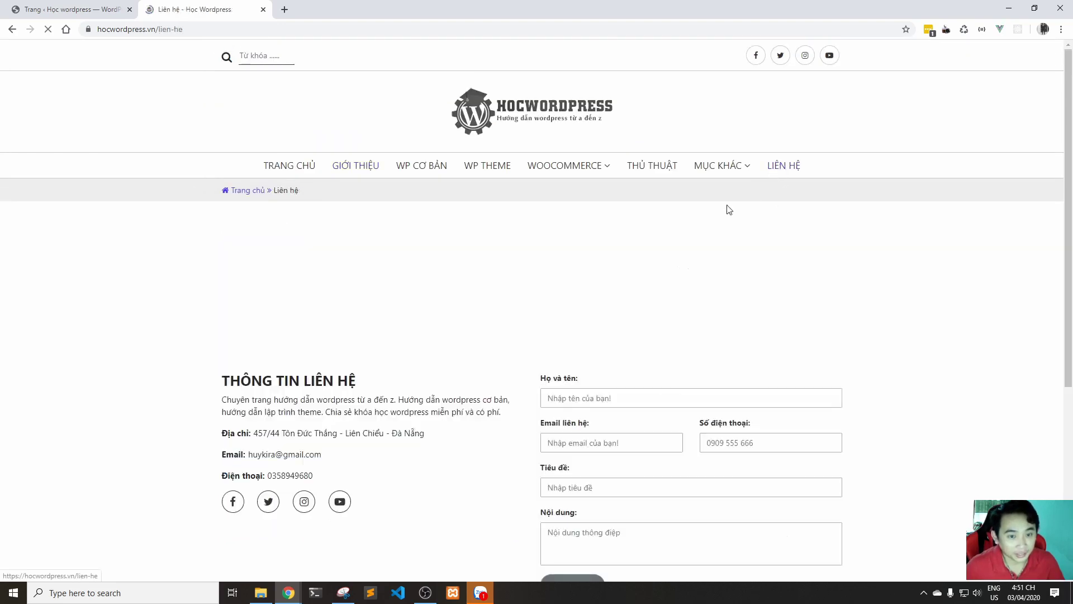
pyautogui.scroll(-5, 588, 243)
pyautogui.scroll(5, 588, 244)
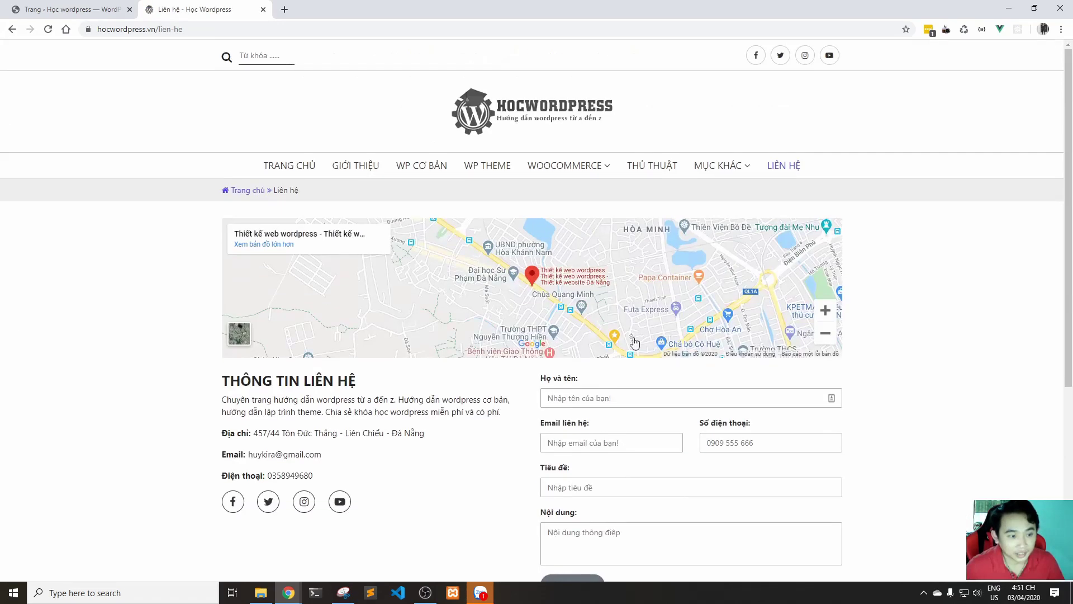
pyautogui.scroll(-5, 579, 380)
pyautogui.scroll(5, 538, 355)
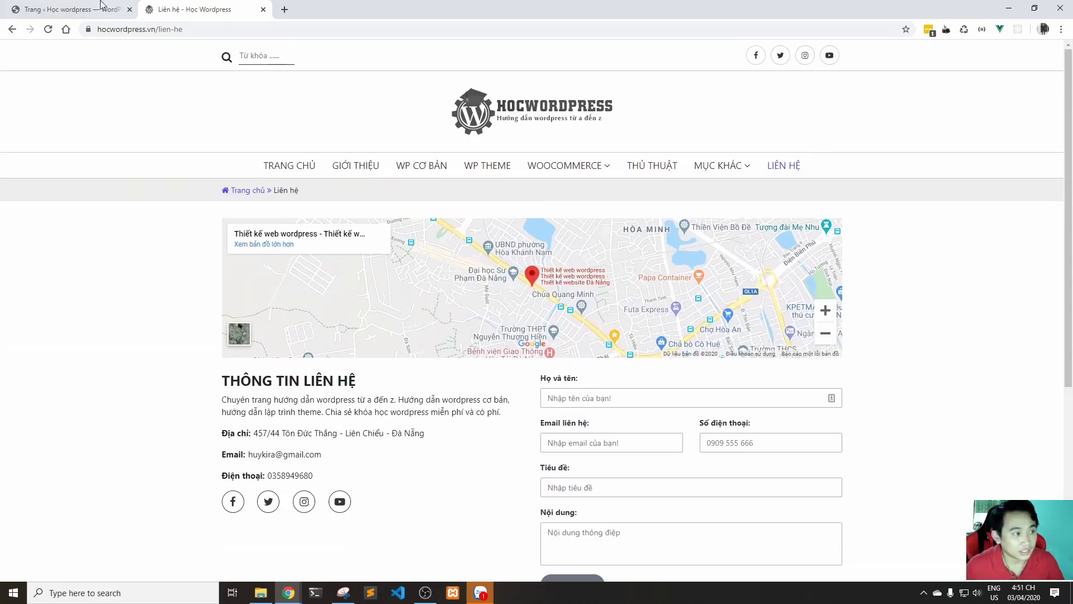
# - Return to the hocwp.vn admin area and start a new page
pyautogui.click(73, 9)
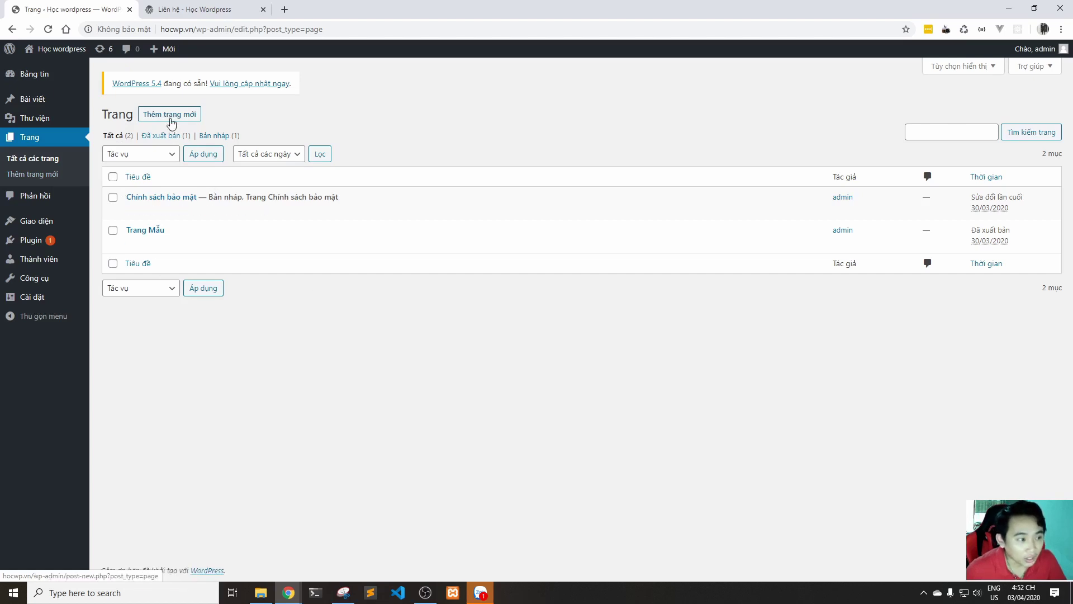
pyautogui.click(143, 117)
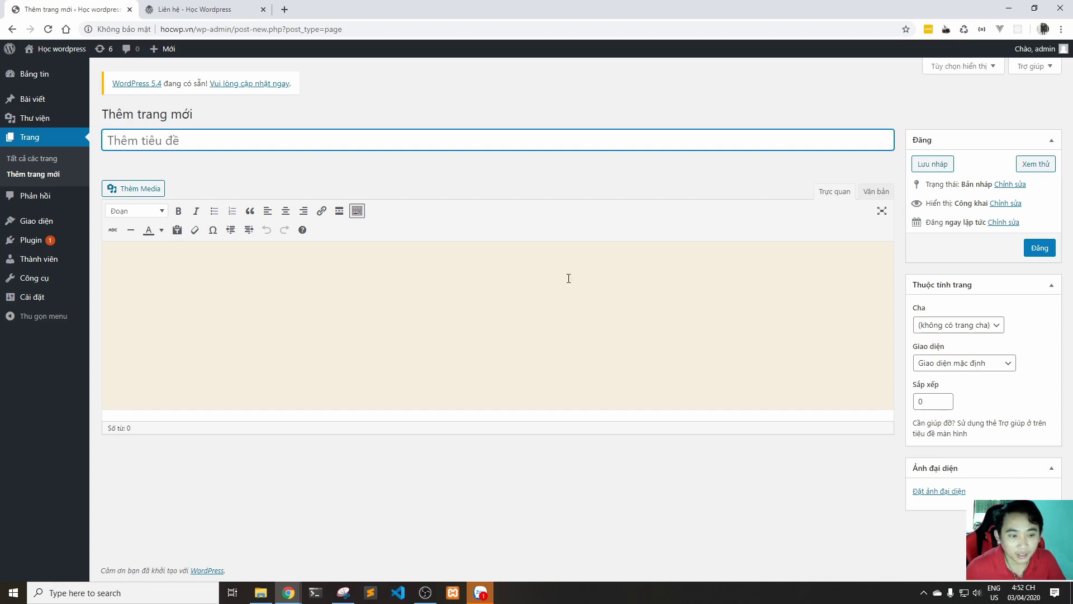
pyautogui.click(376, 315)
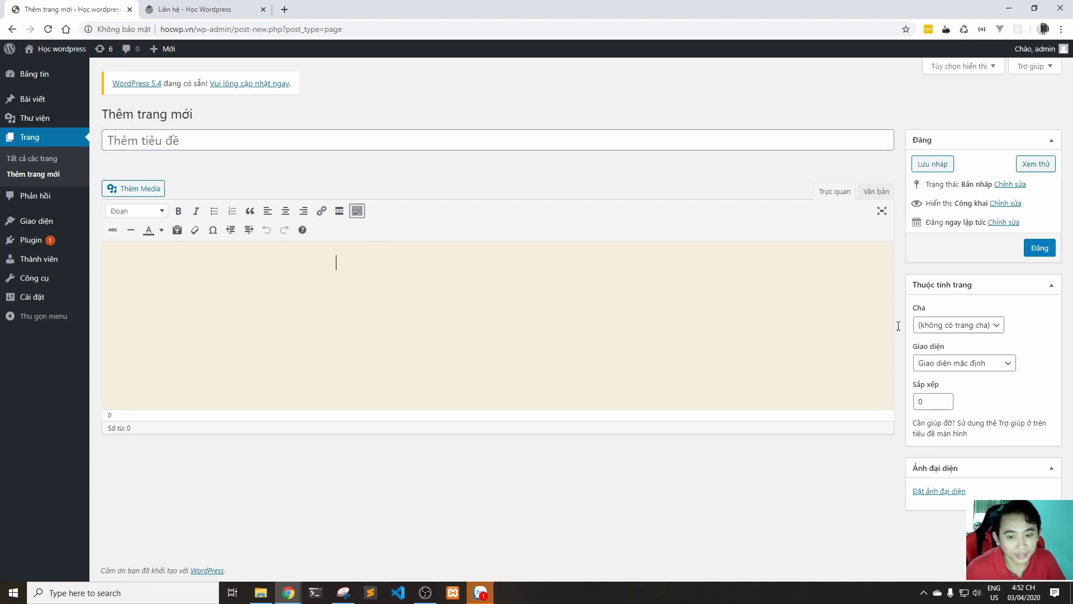
# - Examine the parent page and template choices in the new page's attributes without changing them
pyautogui.click(952, 331)
pyautogui.click(952, 327)
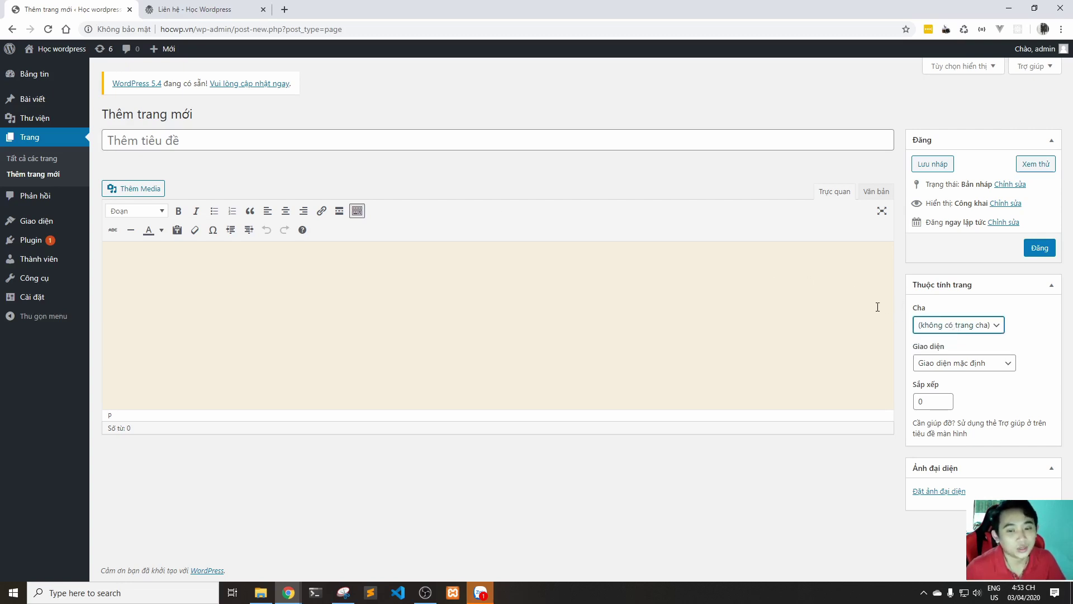
pyautogui.click(982, 363)
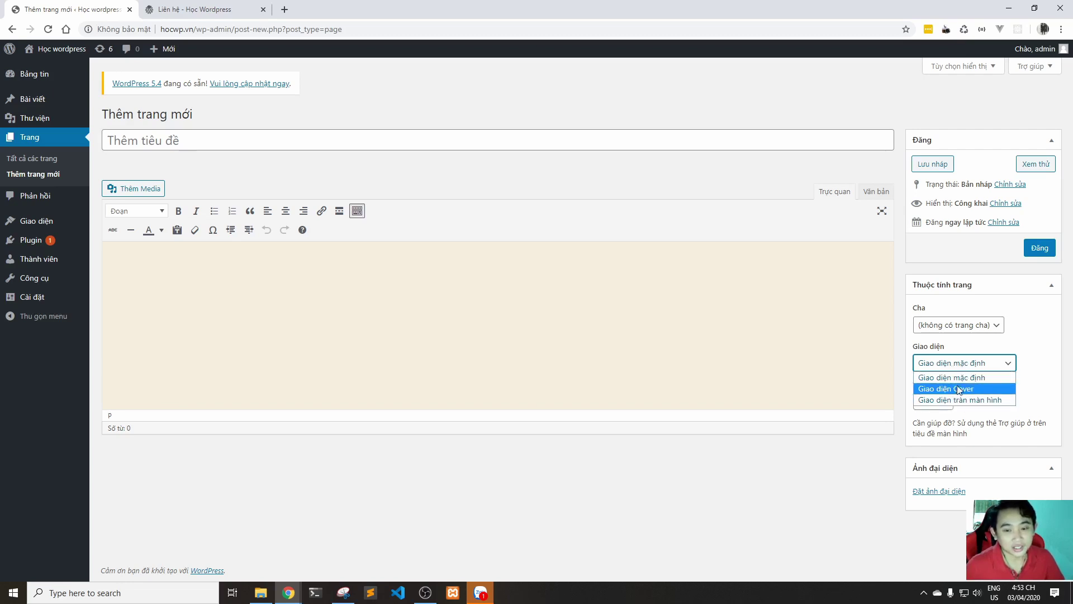
pyautogui.click(759, 507)
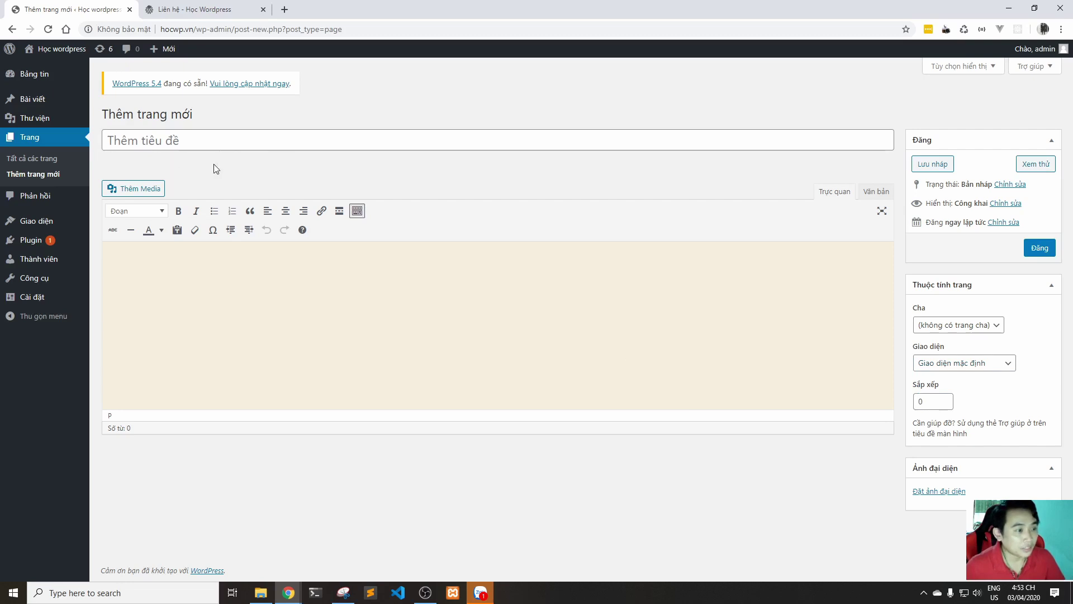
# - Enter "Giới thiệu" as the title of the new page
pyautogui.click(203, 145)
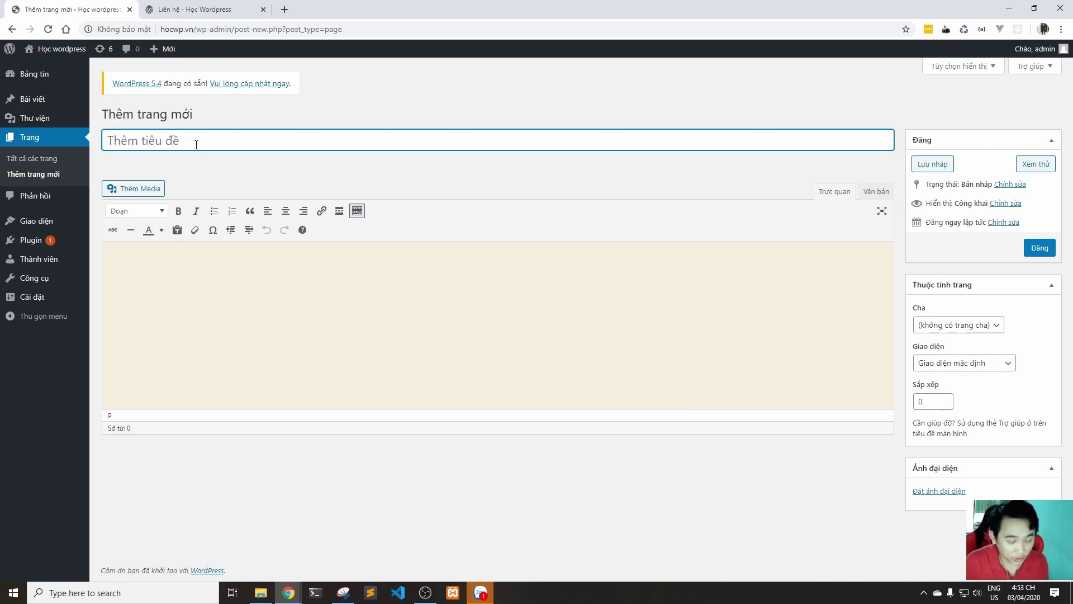
pyautogui.write('glỚI')
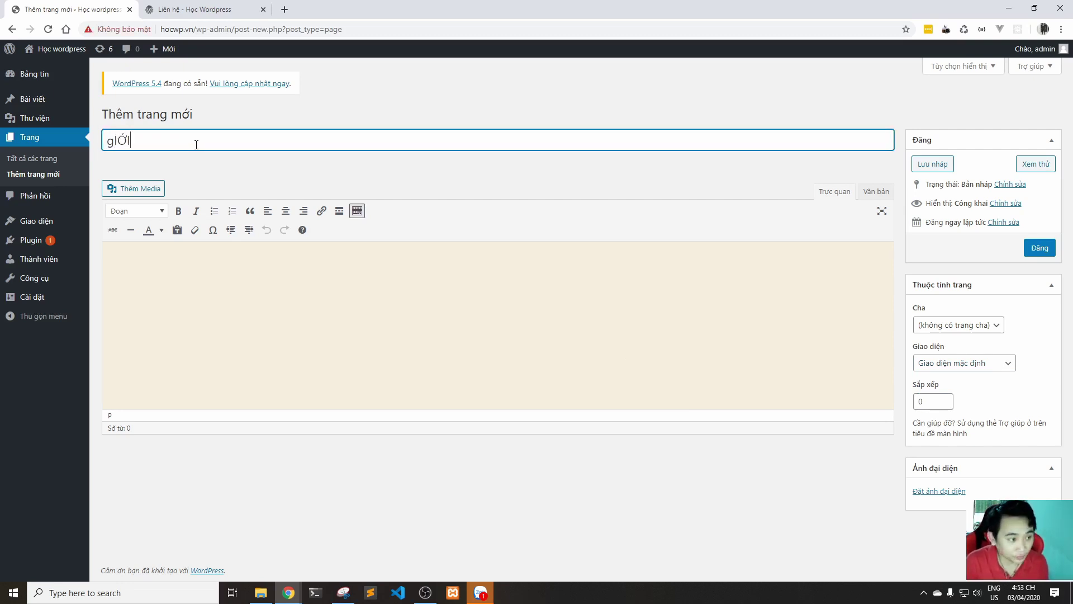
pyautogui.press('BackSpace')
pyautogui.press('BackSpace')
pyautogui.press('BackSpace')
pyautogui.press('BackSpace')
pyautogui.write('Gới')
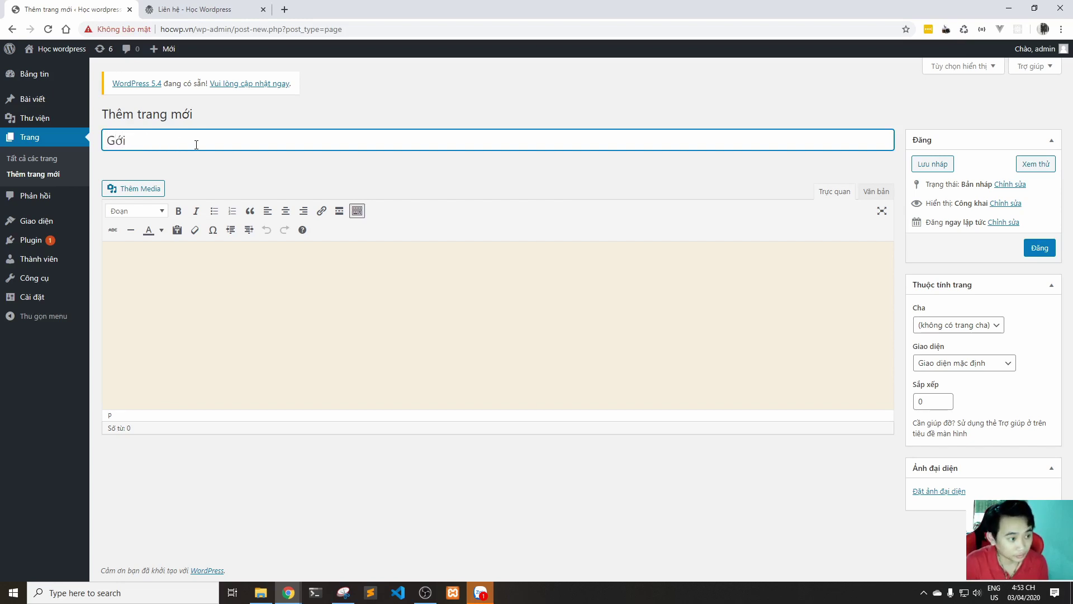
pyautogui.press('BackSpace')
pyautogui.press('BackSpace')
pyautogui.write('iới t')
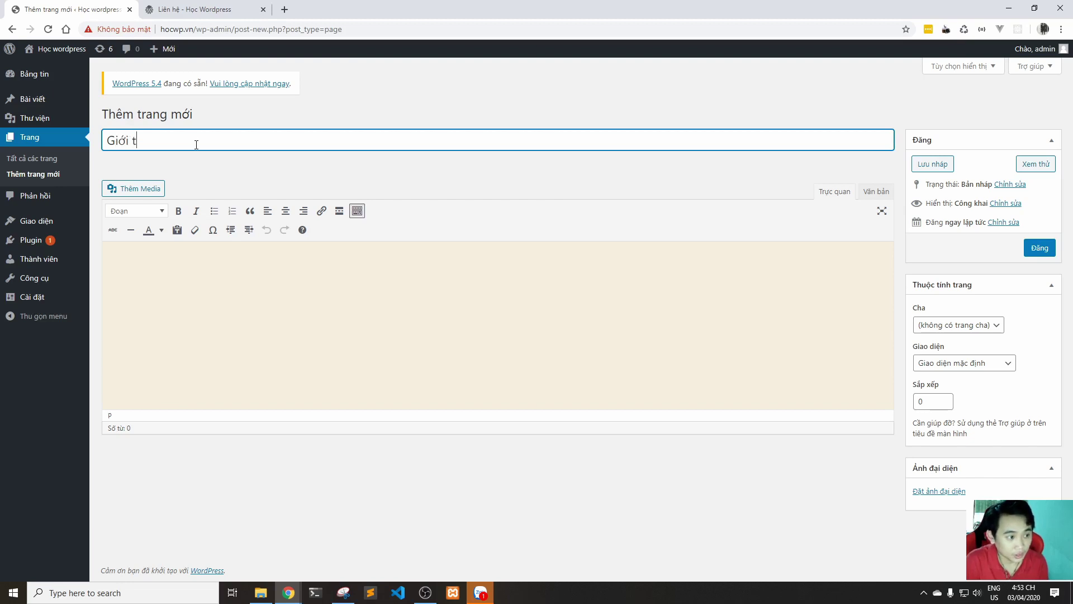
pyautogui.write('hiê')
# - Write "Nội dung giới thiệu!" as the page's body content
pyautogui.press('Tab')
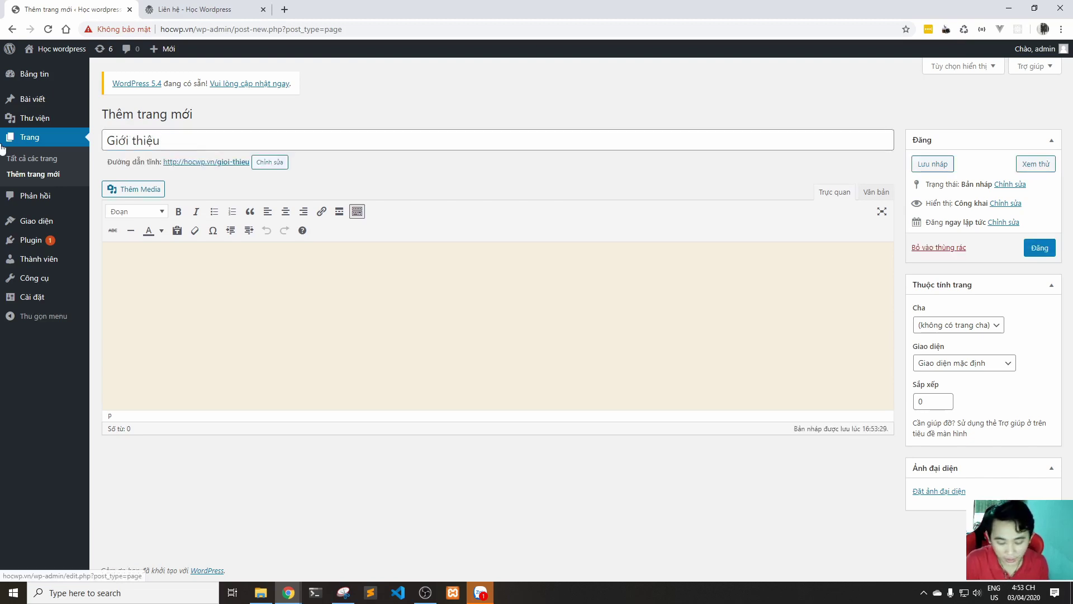
pyautogui.write('Noi dun')
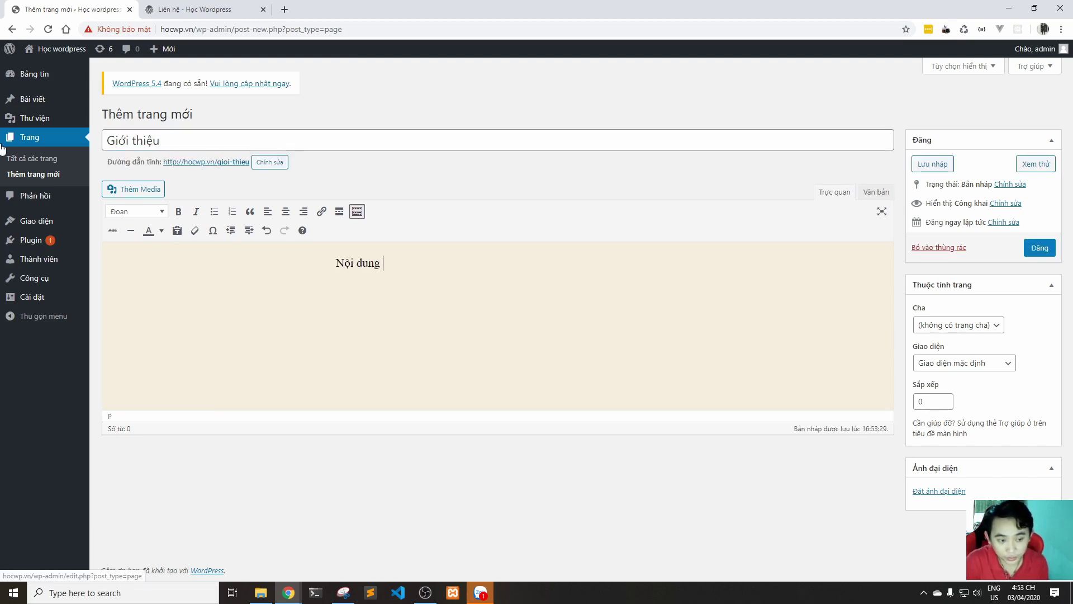
pyautogui.write('g gio')
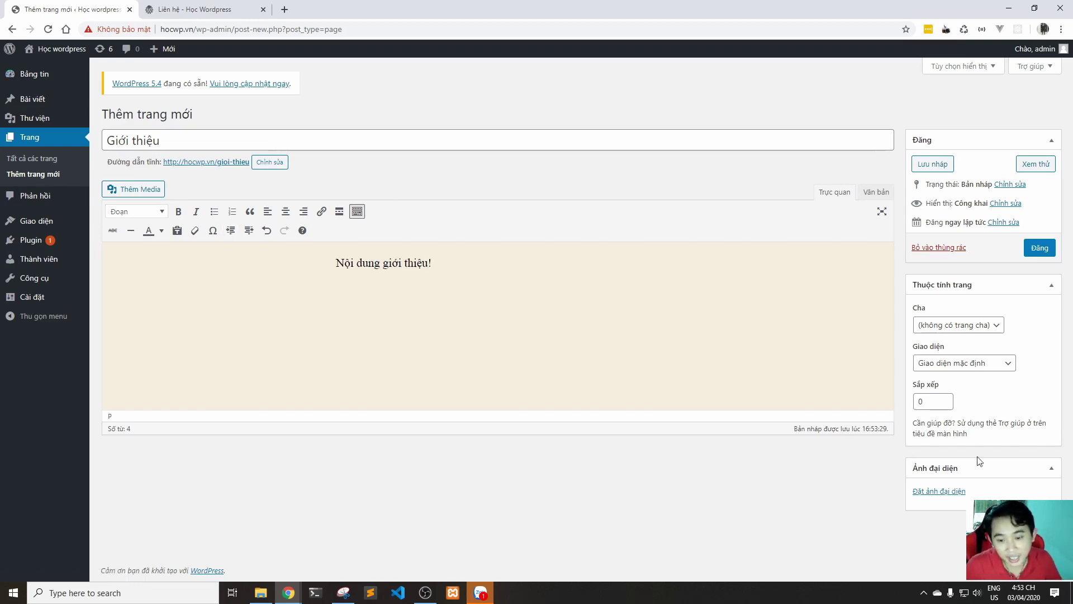
# - Upload no-thumb.jpg from the dragonlend folder and set it as the page's featured image
pyautogui.click(948, 491)
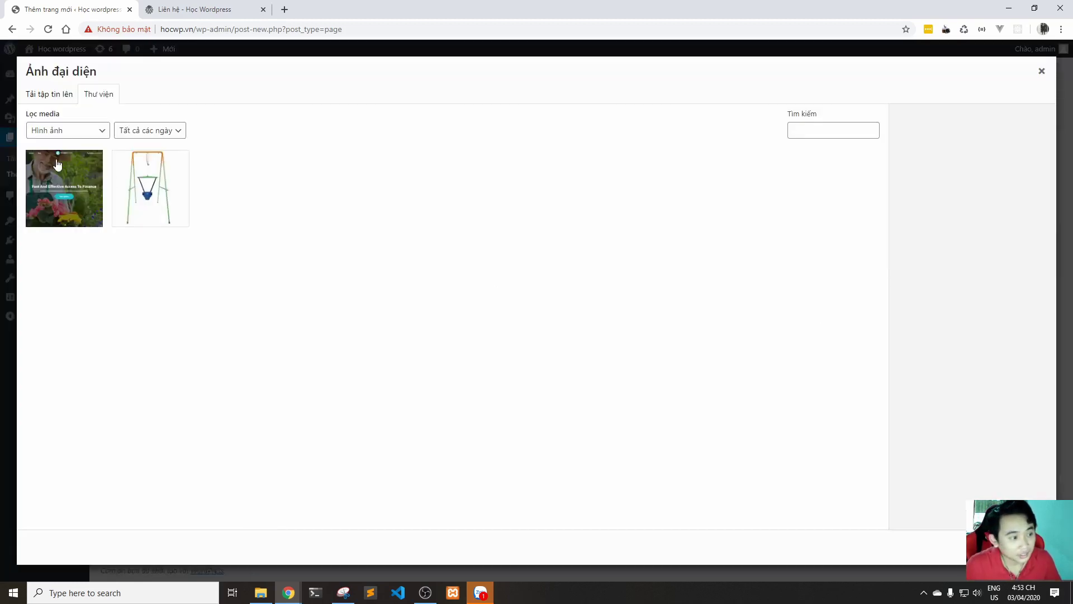
pyautogui.click(54, 99)
pyautogui.click(536, 297)
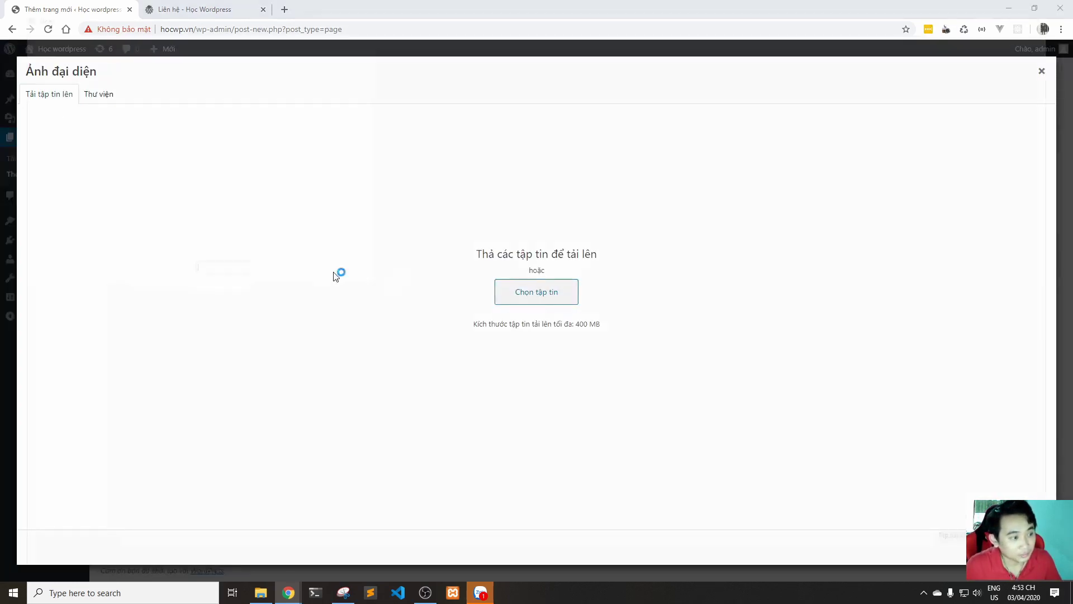
pyautogui.click(161, 184)
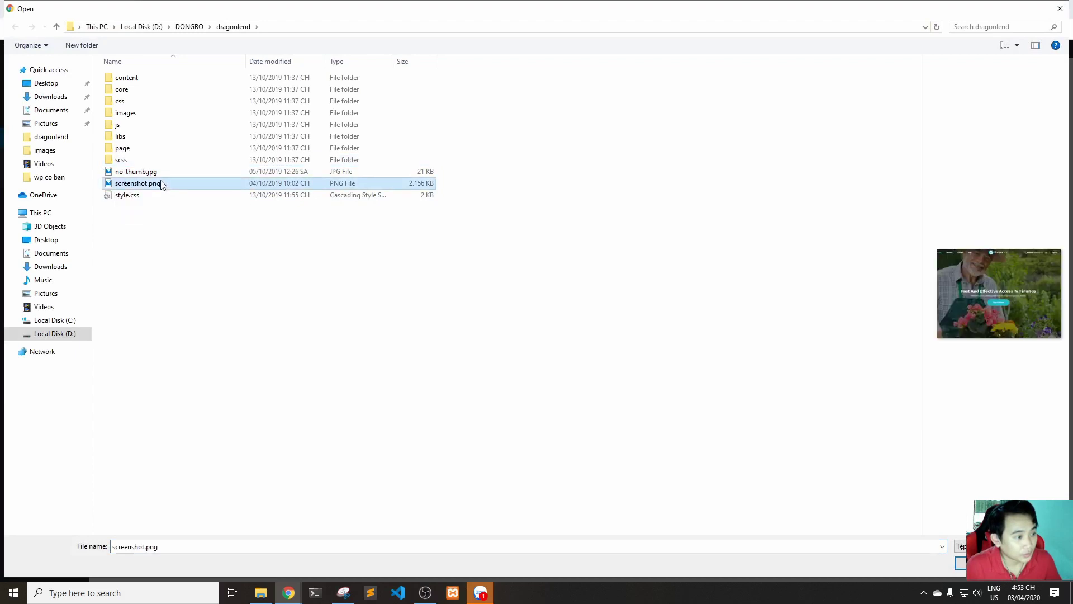
pyautogui.doubleClick(151, 172)
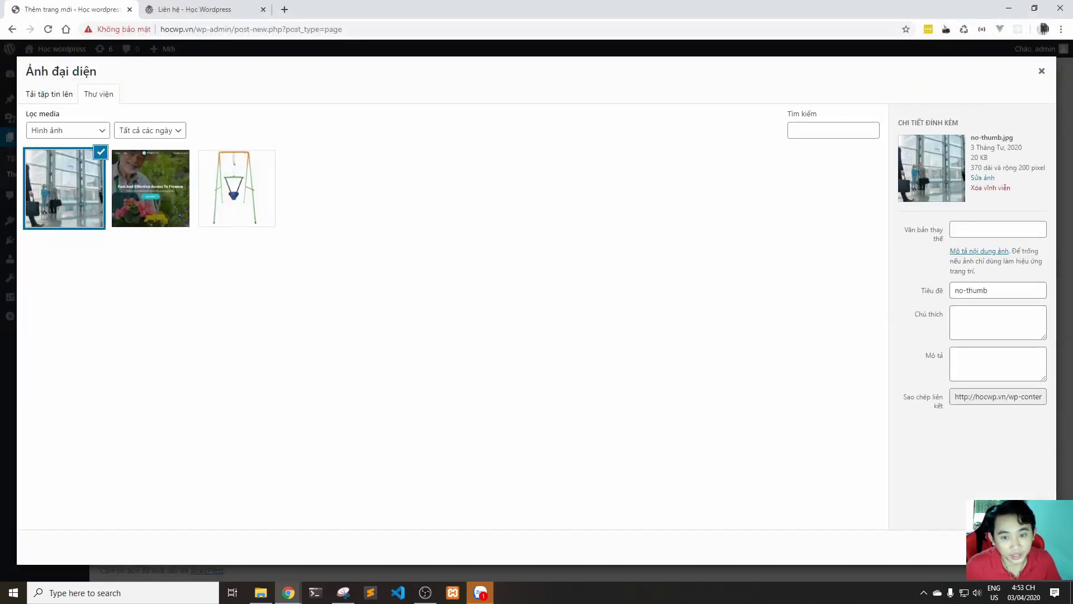
pyautogui.click(1012, 546)
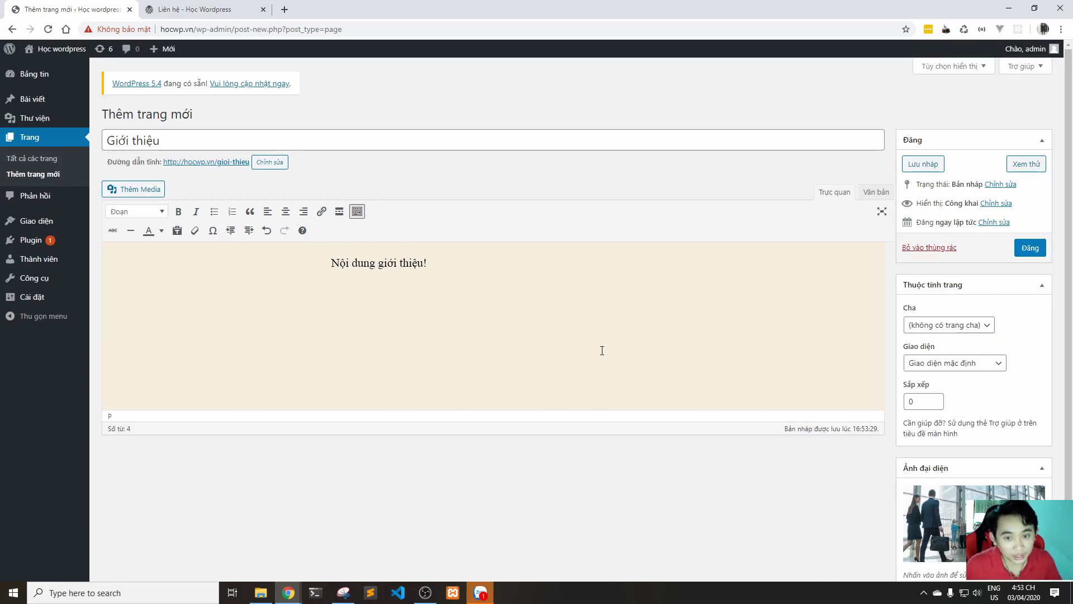
# - Publish the Giới thiệu page, look it over on the live site, and return to its editor
pyautogui.click(1030, 249)
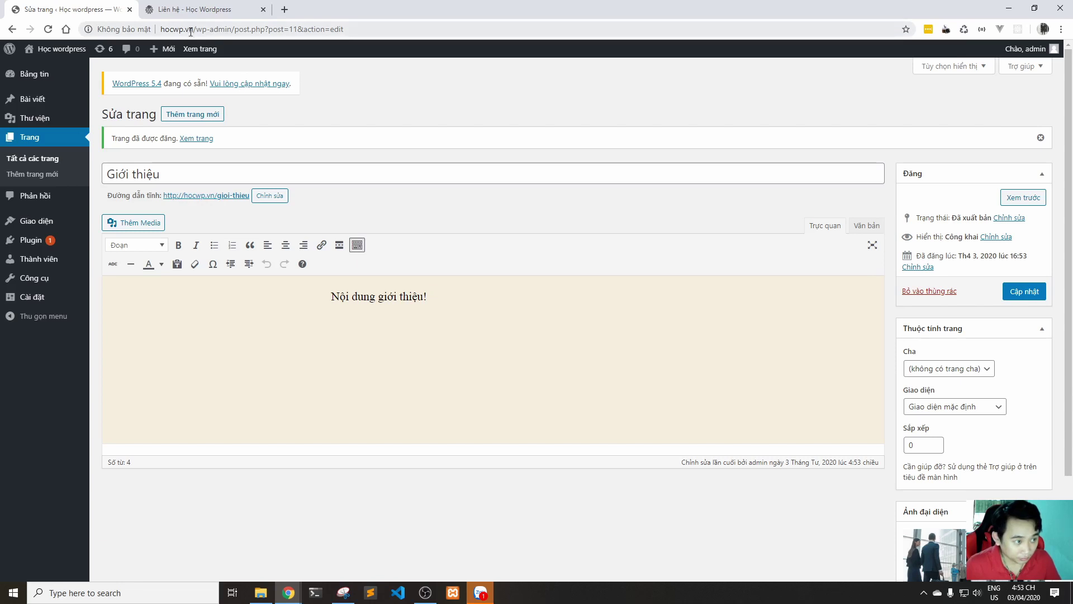
pyautogui.middleClick(219, 197)
pyautogui.click(181, 6)
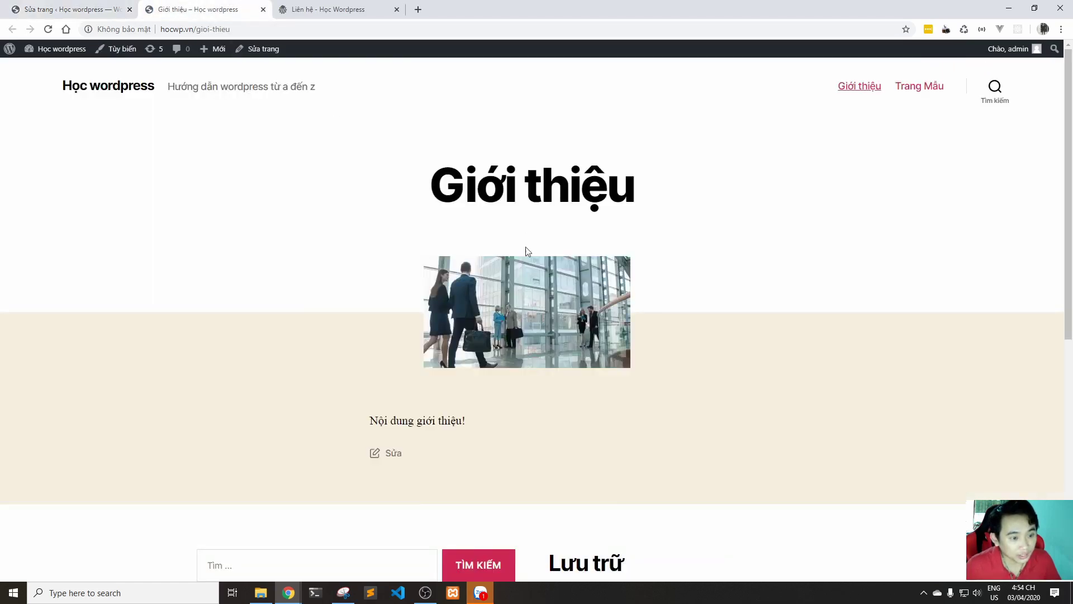
pyautogui.scroll(-5, 526, 251)
pyautogui.scroll(4, 526, 255)
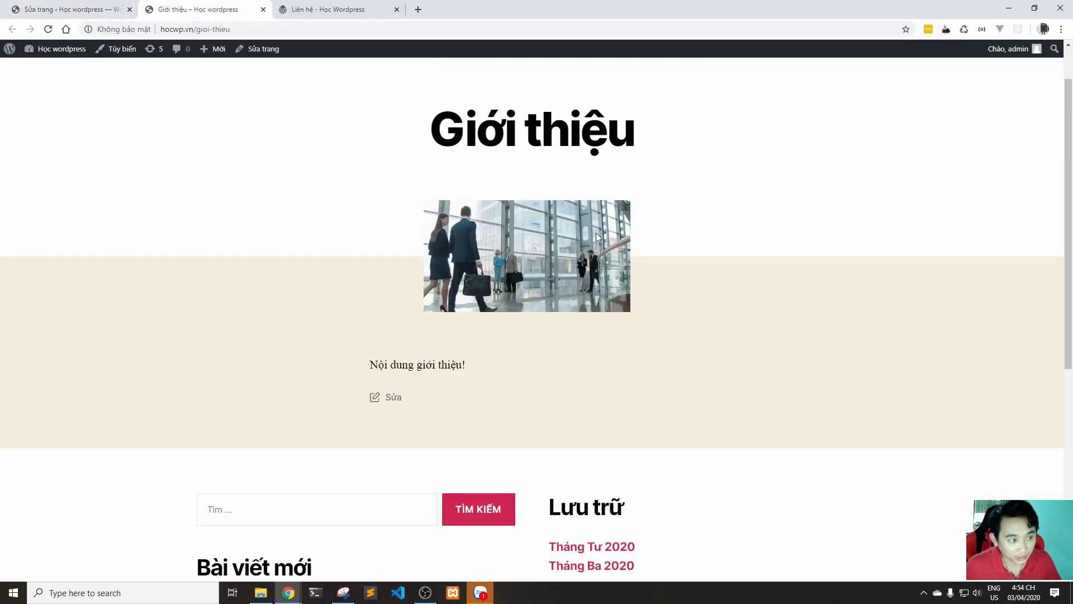
pyautogui.scroll(1, 302, 198)
pyautogui.hotkey('ctrl', 'shift', 'Tab')
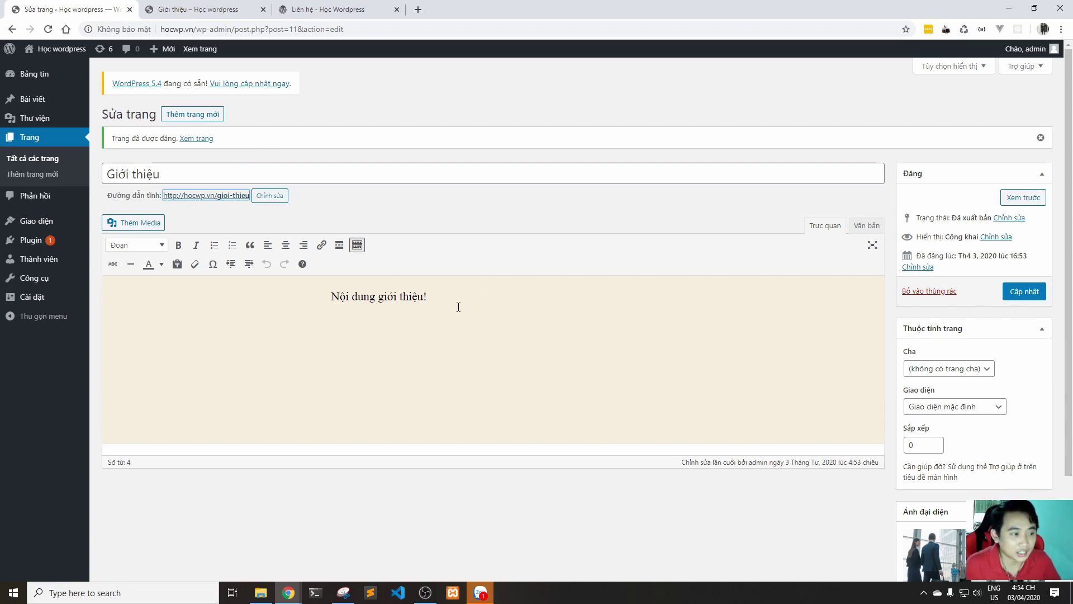
pyautogui.moveTo(472, 302); pyautogui.dragTo(301, 286)
pyautogui.click(495, 246)
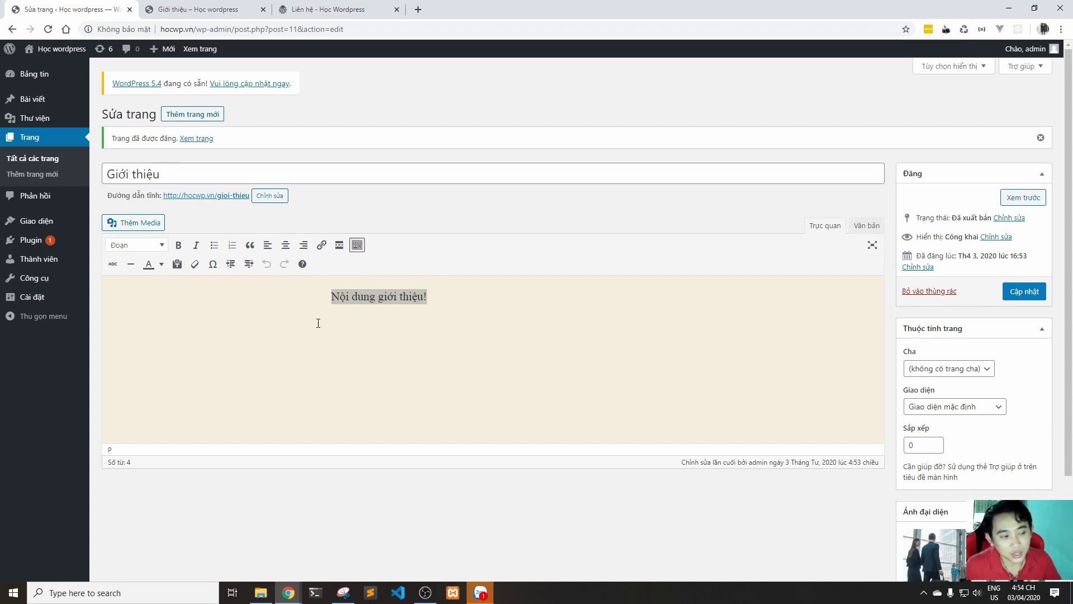
# - In the reading settings, make the homepage a static page, choose Giới thiệu as that page, and save the changes
pyautogui.moveTo(43, 300)
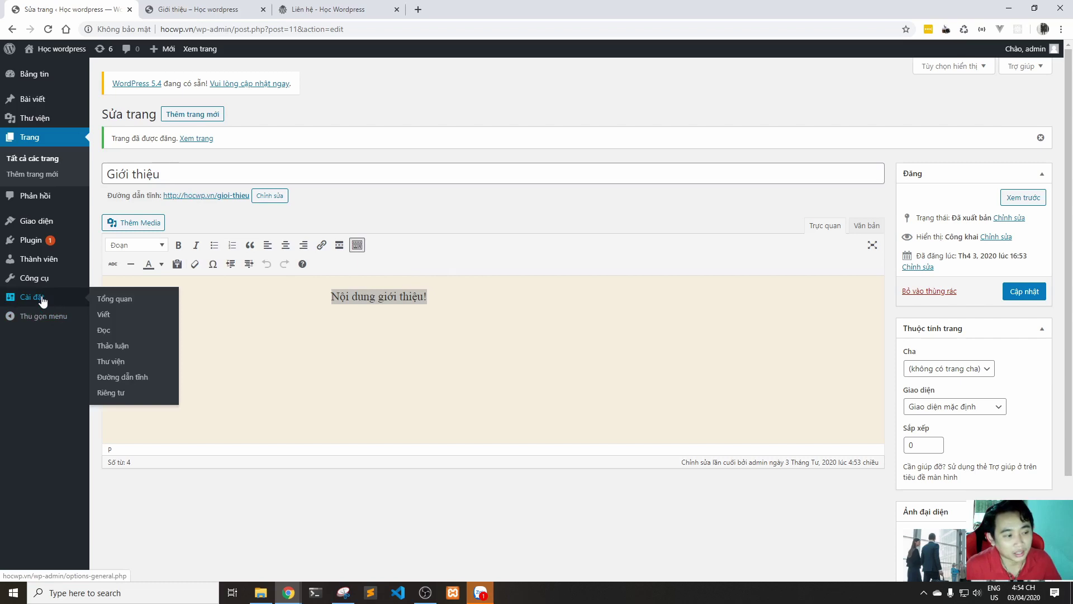
pyautogui.click(103, 332)
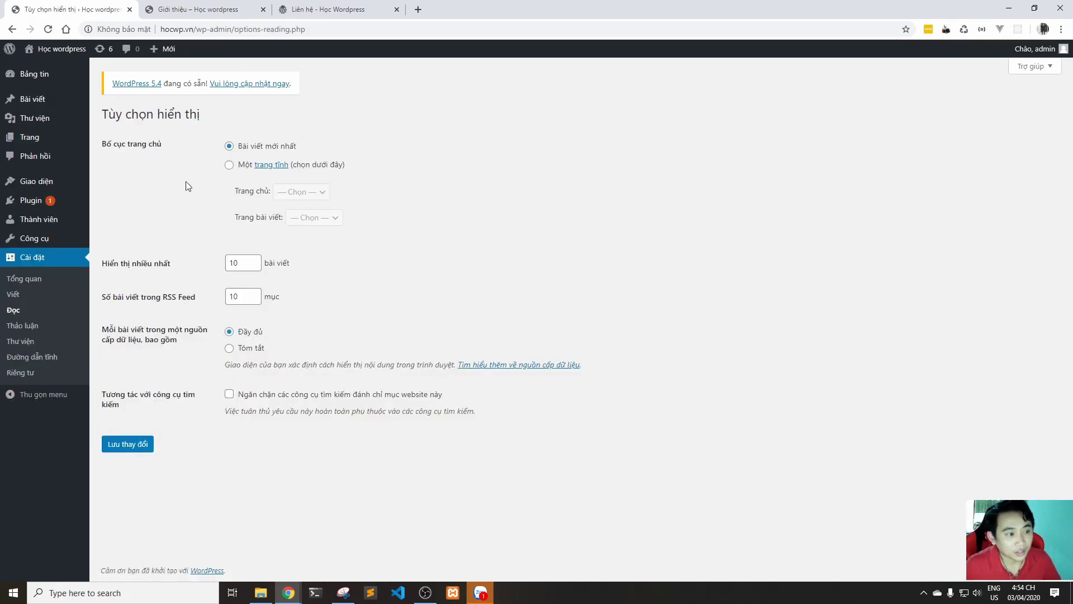
pyautogui.click(228, 167)
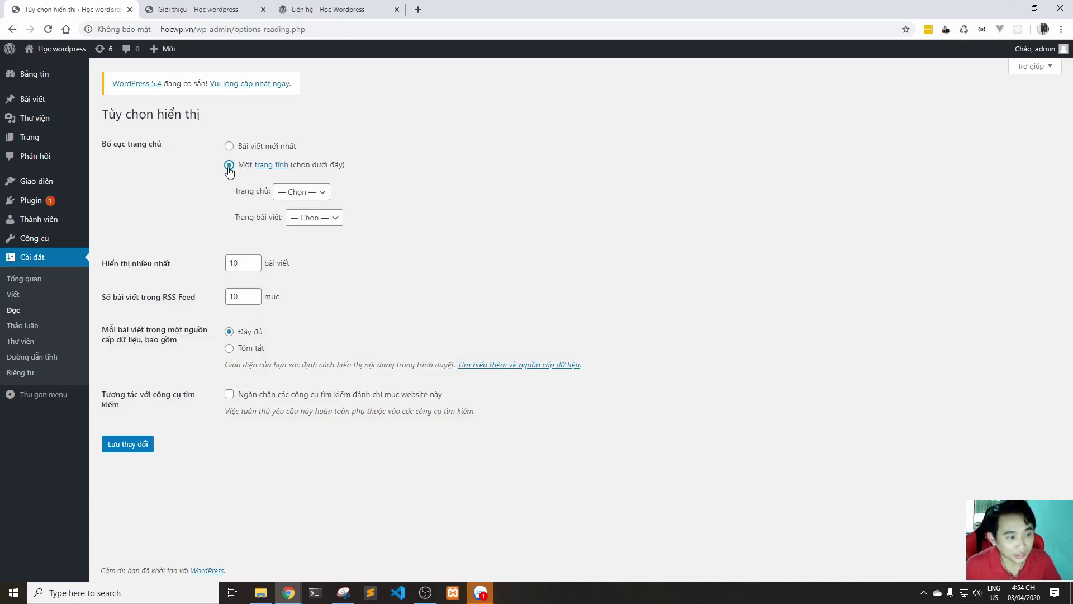
pyautogui.click(297, 194)
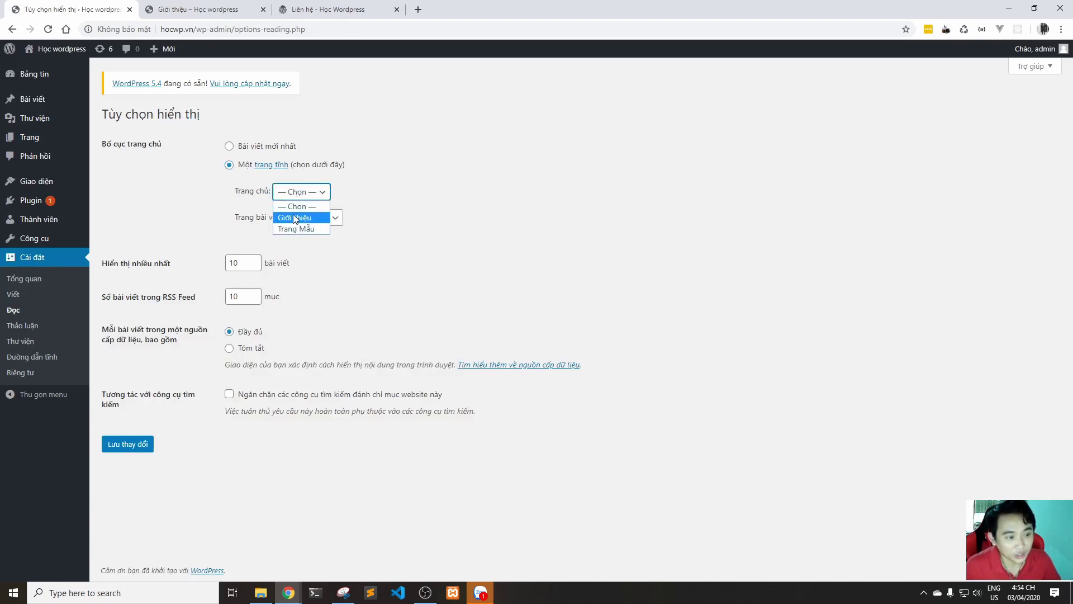
pyautogui.click(299, 219)
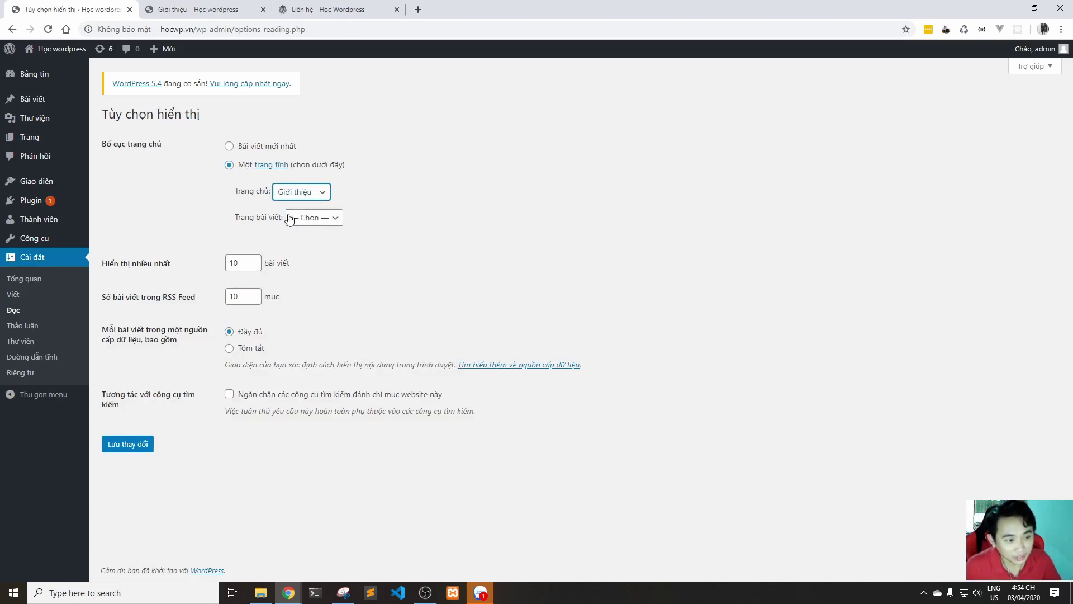
pyautogui.click(139, 448)
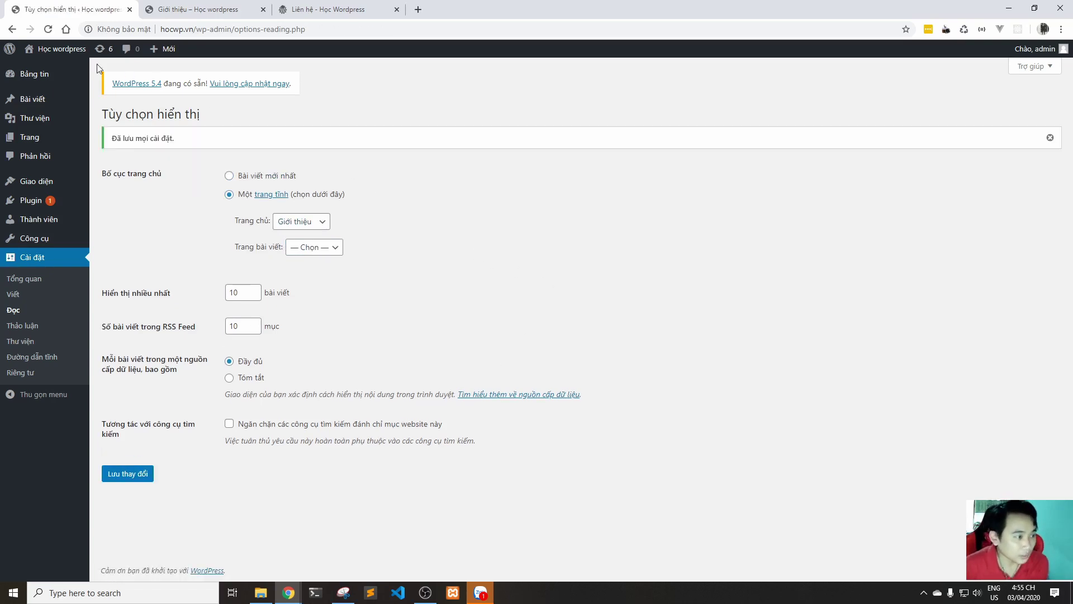
# - Open the live site's homepage in a new tab and examine its title, image and content down the page
pyautogui.click(56, 69)
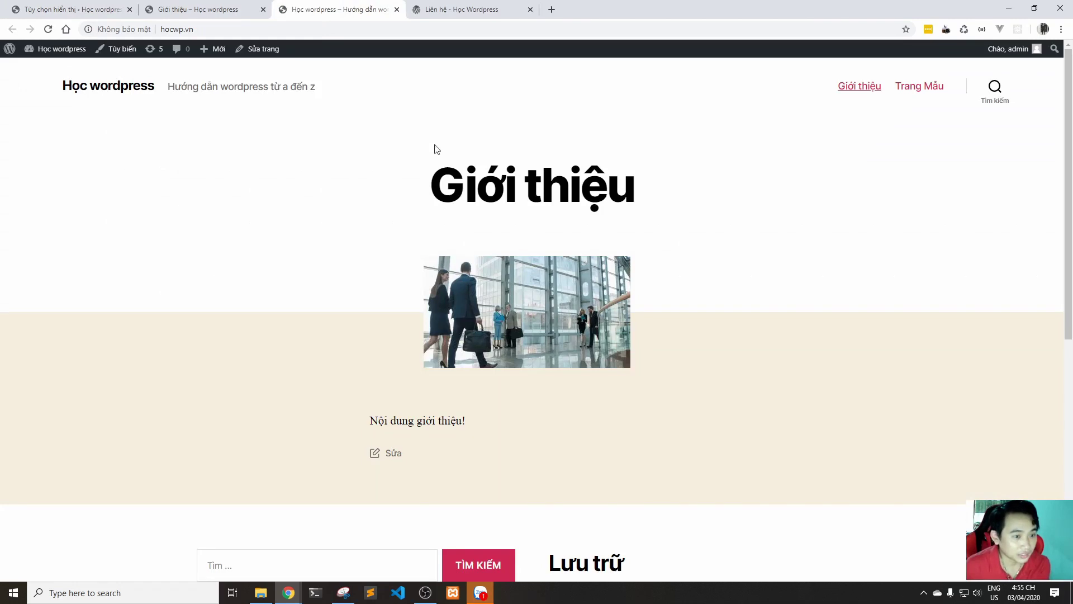
pyautogui.moveTo(427, 152); pyautogui.dragTo(645, 437)
pyautogui.scroll(-6, 649, 484)
pyautogui.scroll(-2, 609, 307)
pyautogui.scroll(8, 573, 294)
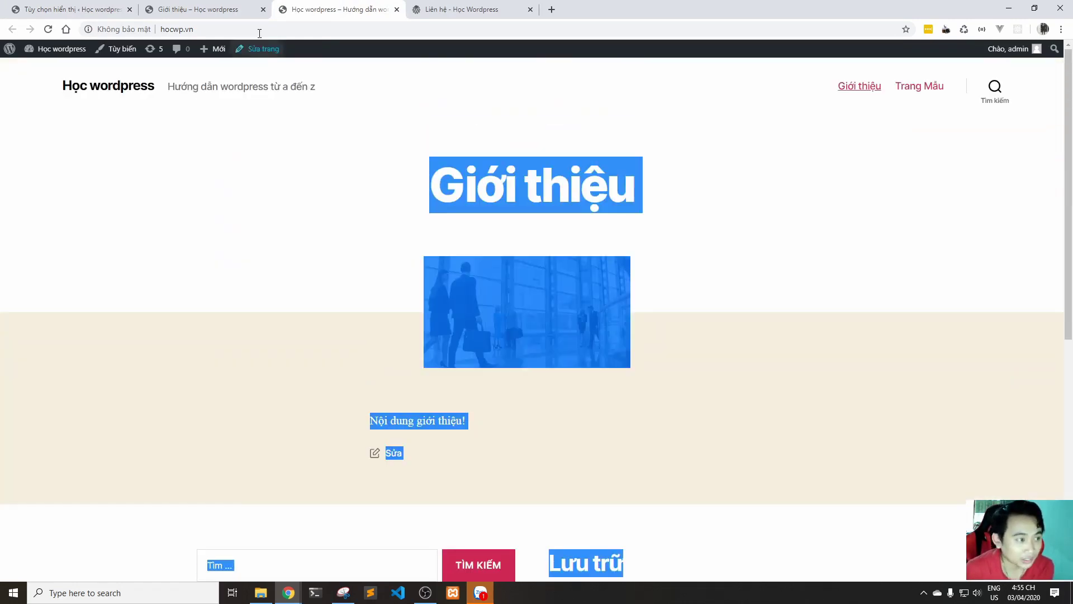
# - Switch the homepage display back to the latest posts, save the reading settings, and open the list of all pages
pyautogui.click(239, 5)
pyautogui.click(66, 6)
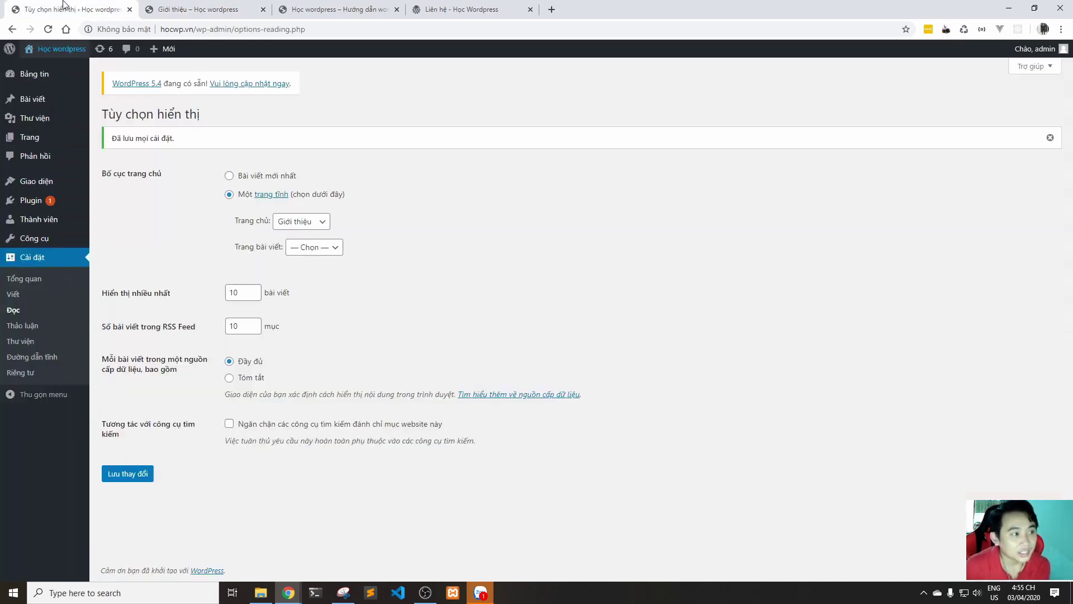
pyautogui.click(249, 180)
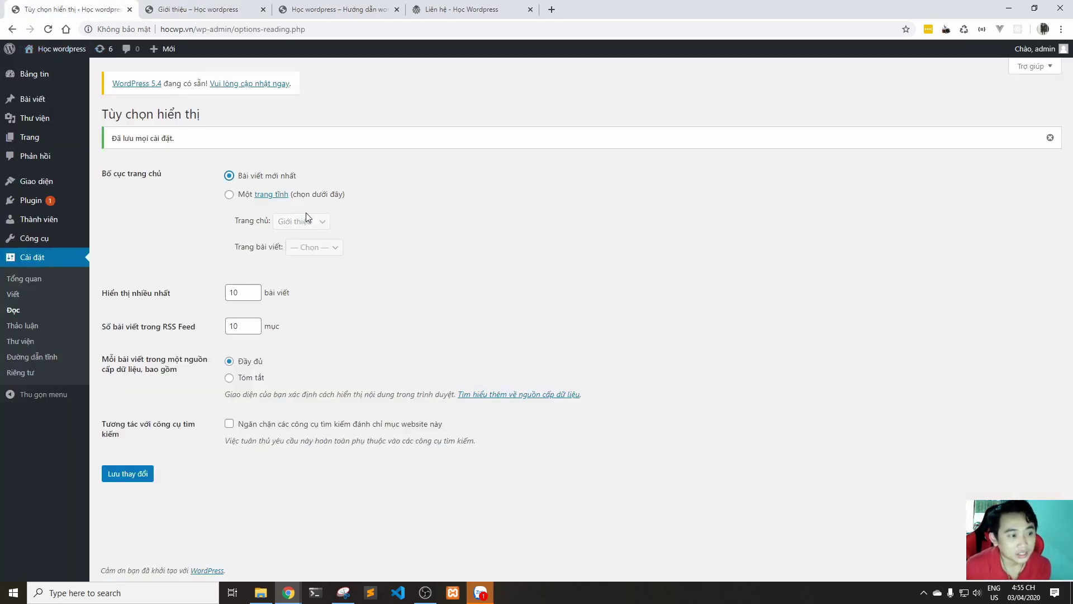
pyautogui.click(140, 472)
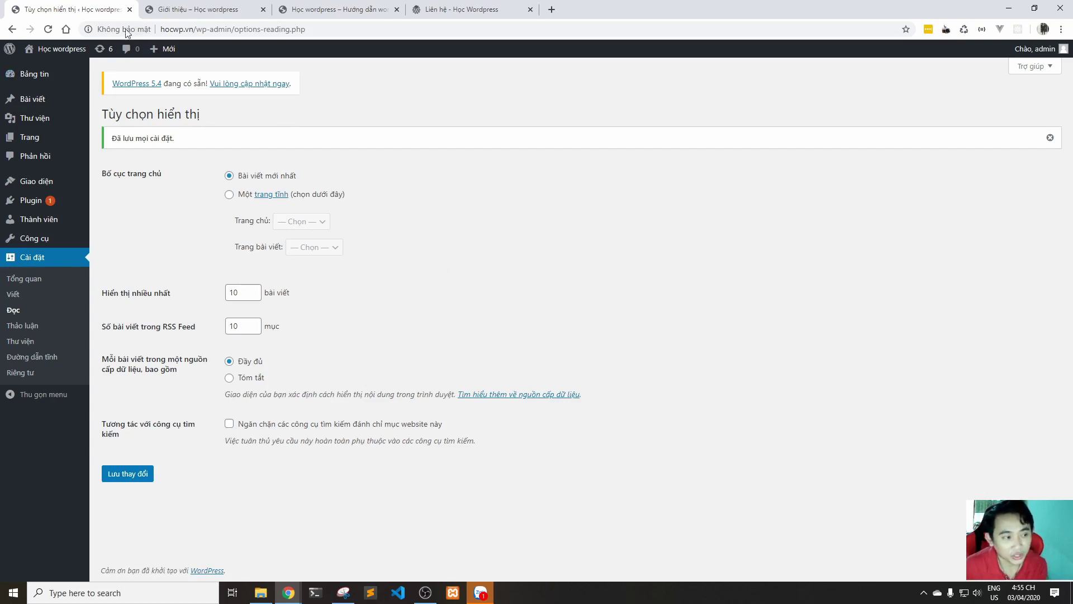
pyautogui.click(53, 137)
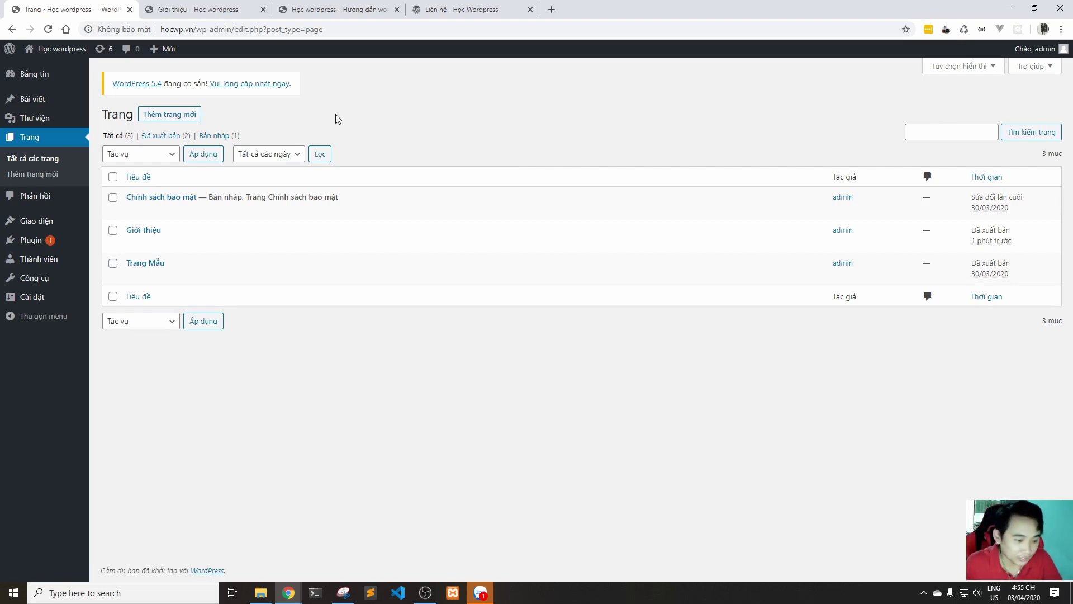
pyautogui.click(424, 592)
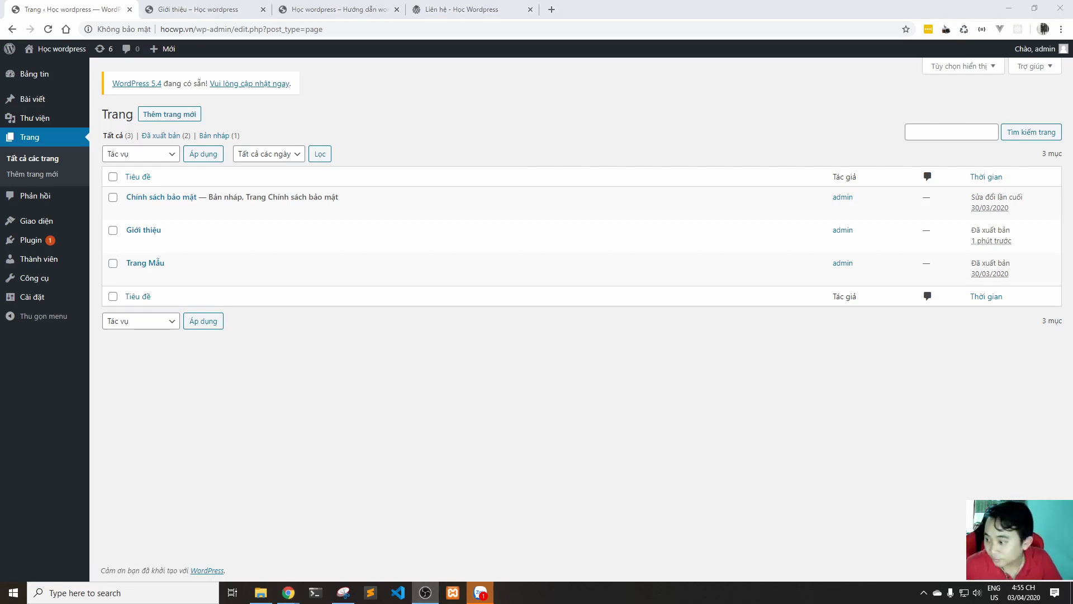